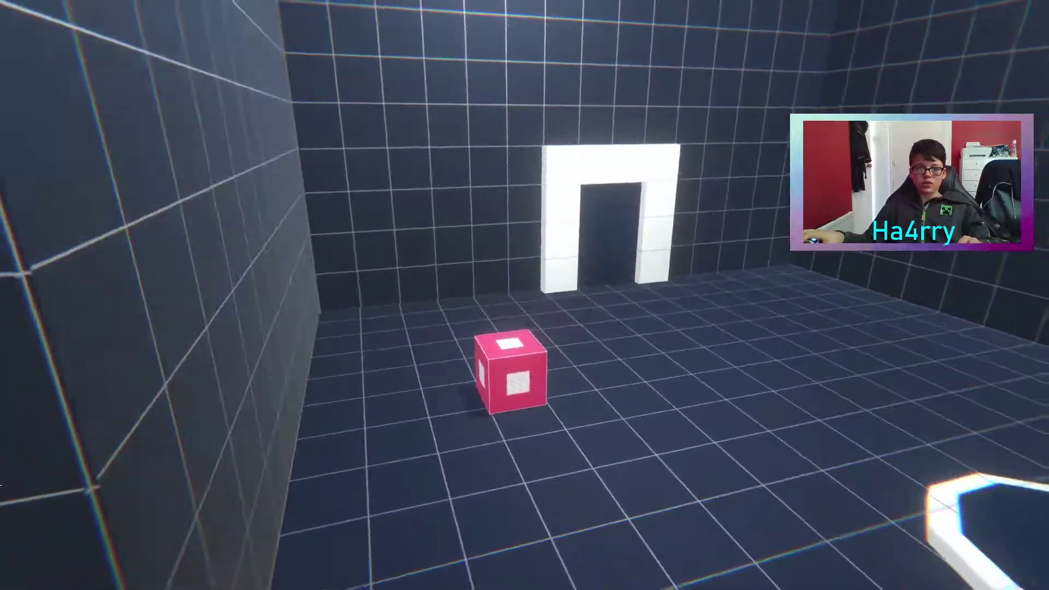
# Pause twice while holding the pink cube, resuming in between, to start the room-distorting glitch
pyautogui.press('Escape')
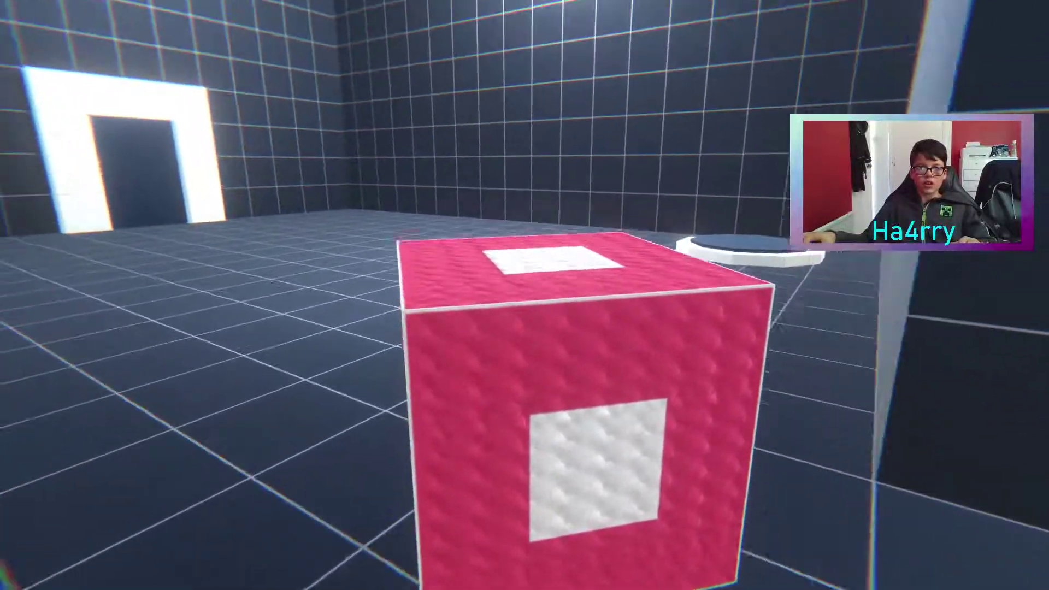
pyautogui.press('Escape')
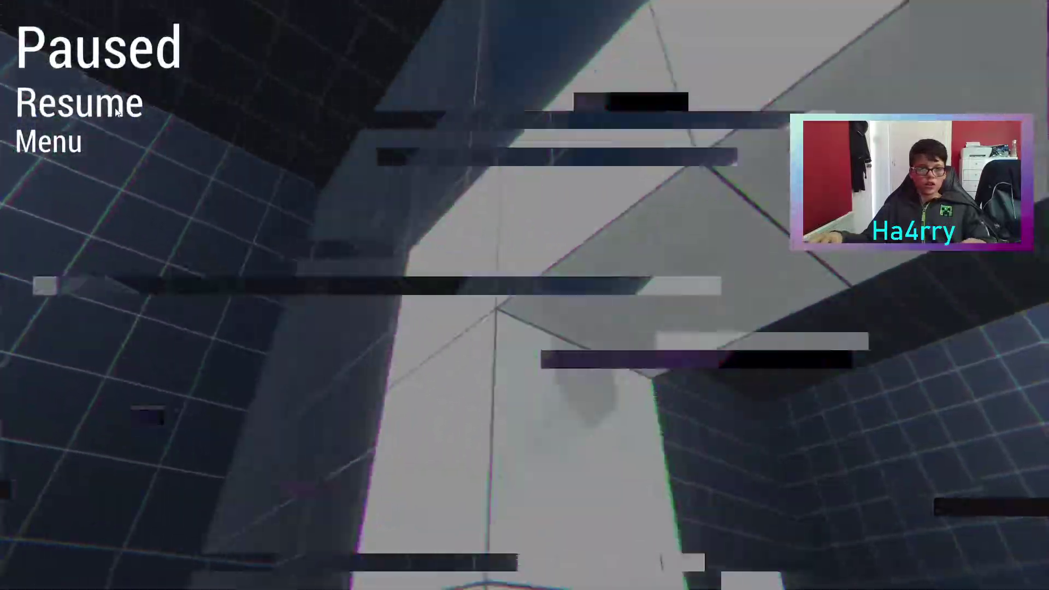
pyautogui.click(65, 103)
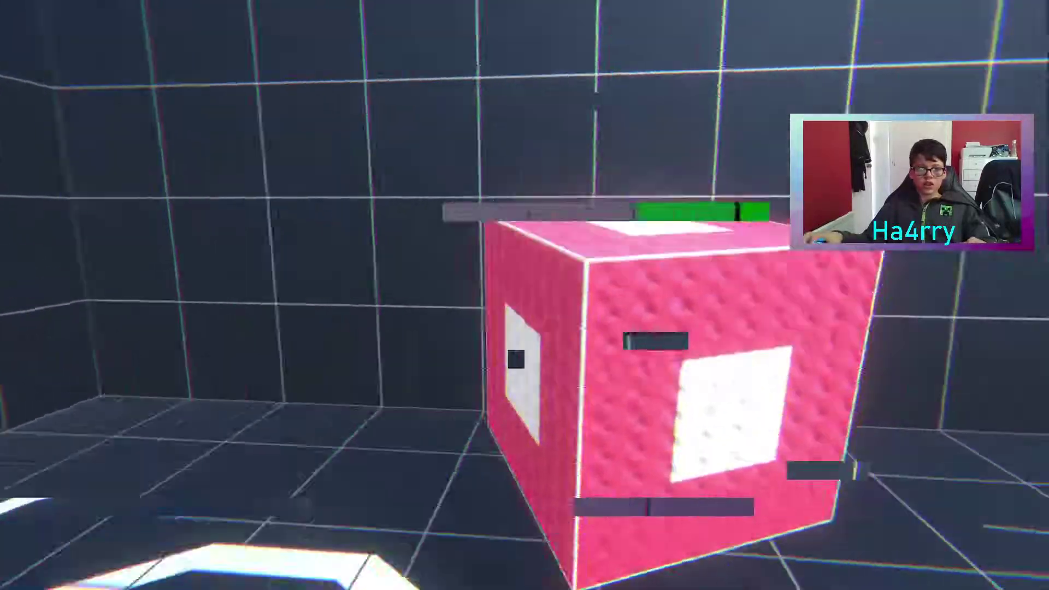
# Carry the pink cube past the yellow cube in the corridor, pausing again mid-glitch
pyautogui.press('Escape')
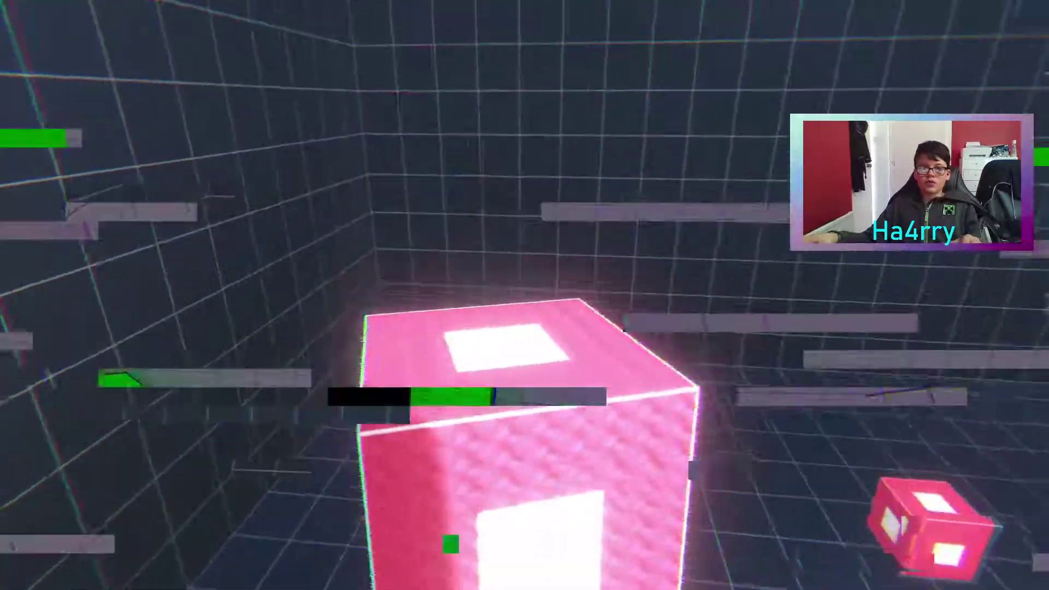
pyautogui.press('Escape')
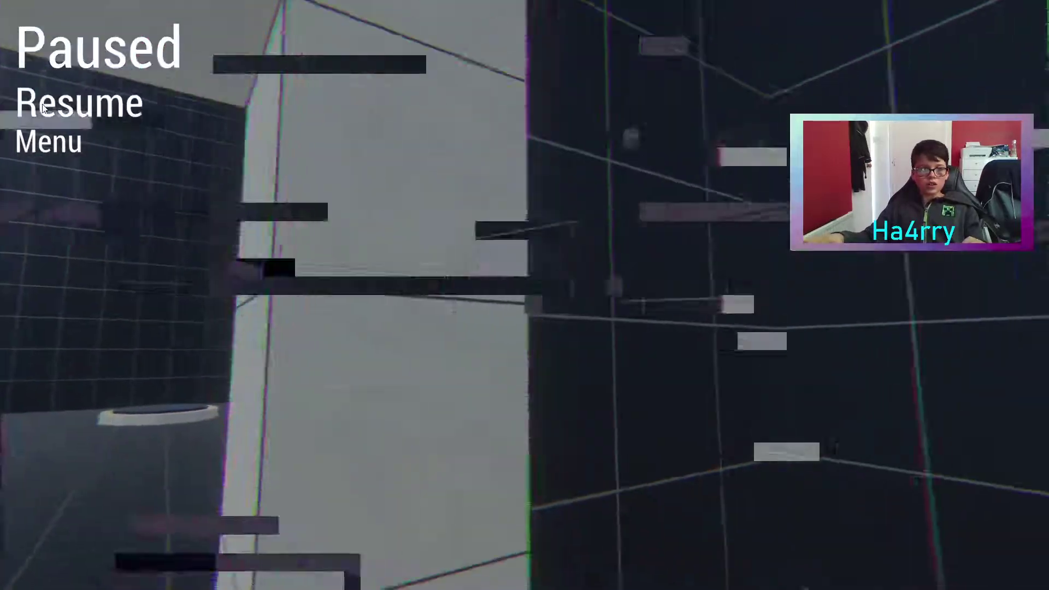
# Resume play and bring the pink cube to the round floor pad in the grid room
pyautogui.click(136, 105)
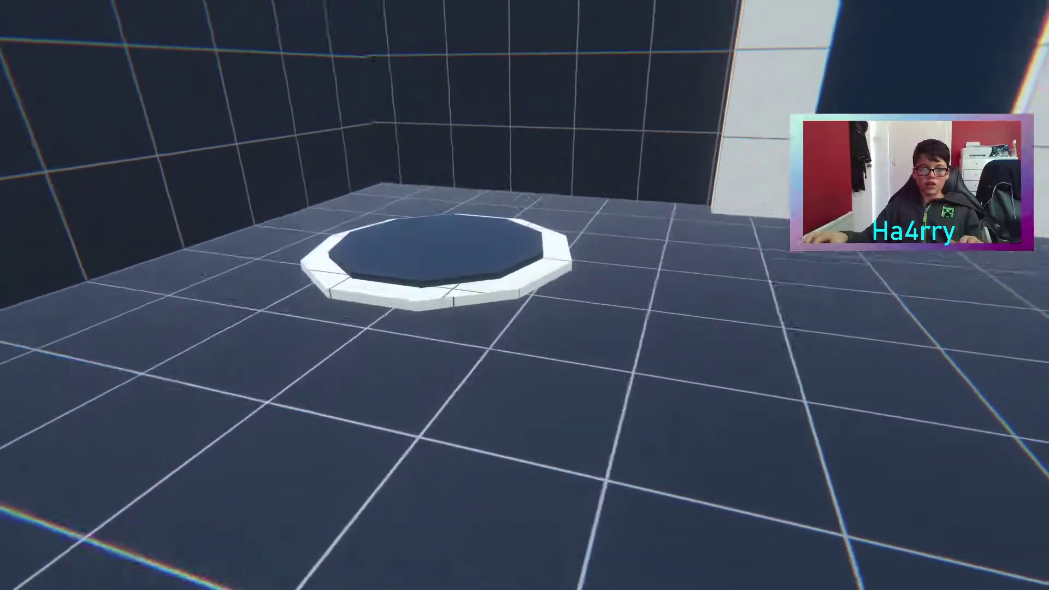
# Pause once, then walk the long grid corridor into the tiled 'THE END' room
pyautogui.press('Escape')
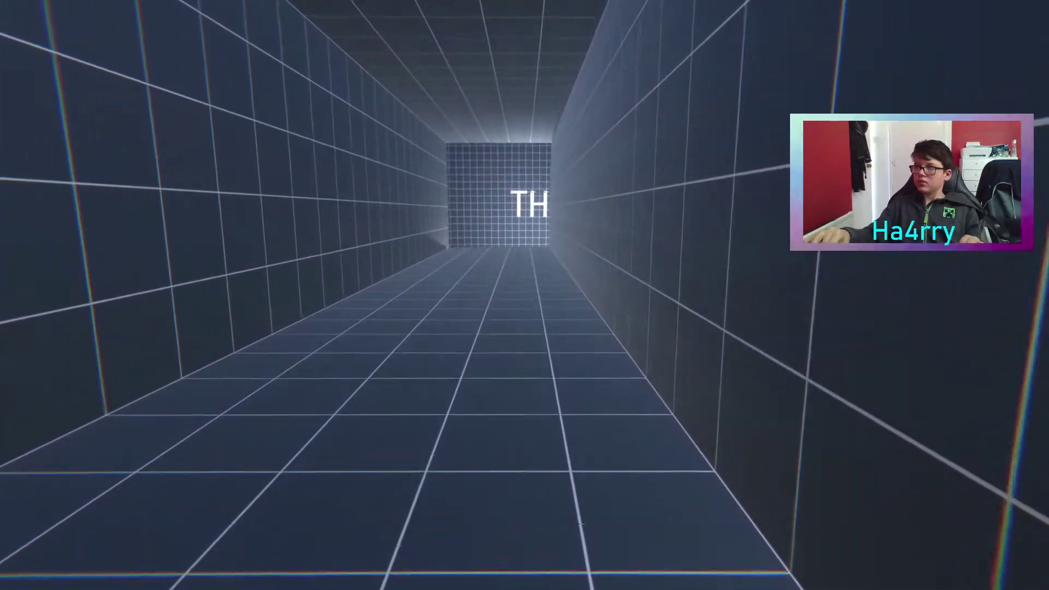
pyautogui.press('w')
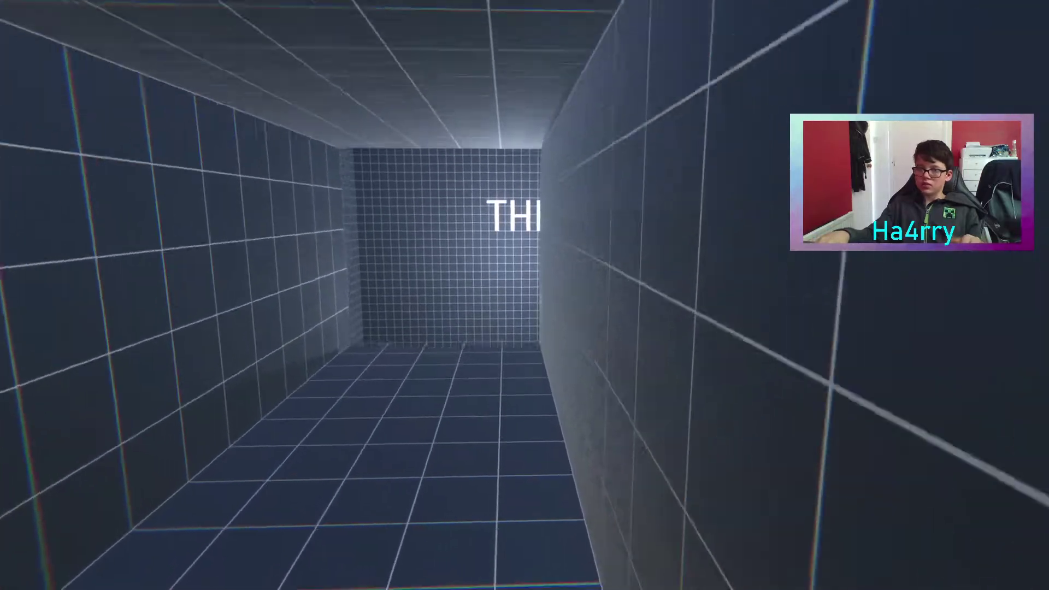
pyautogui.press('w')
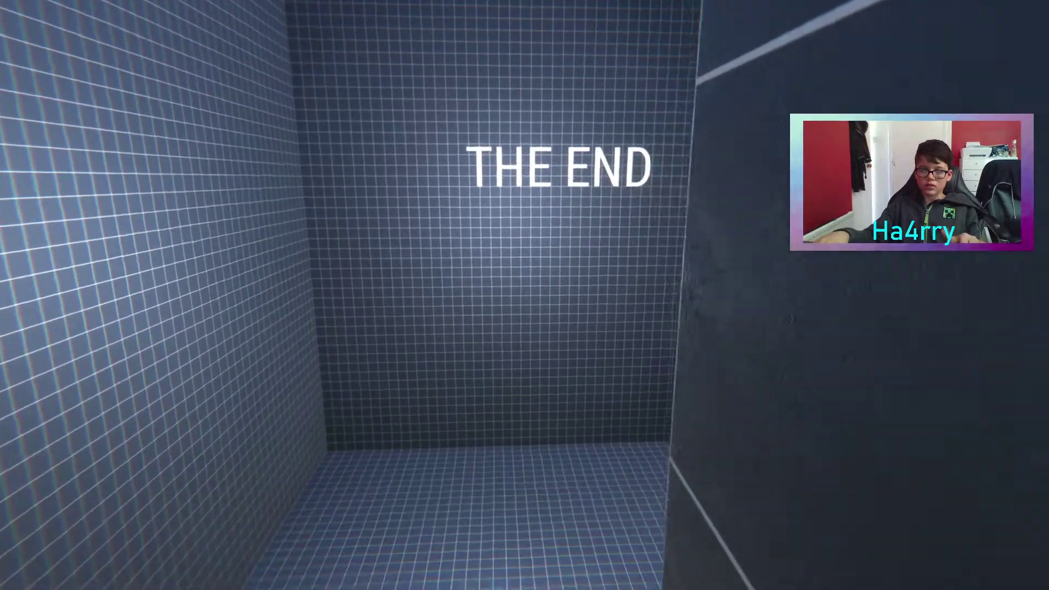
pyautogui.press('w')
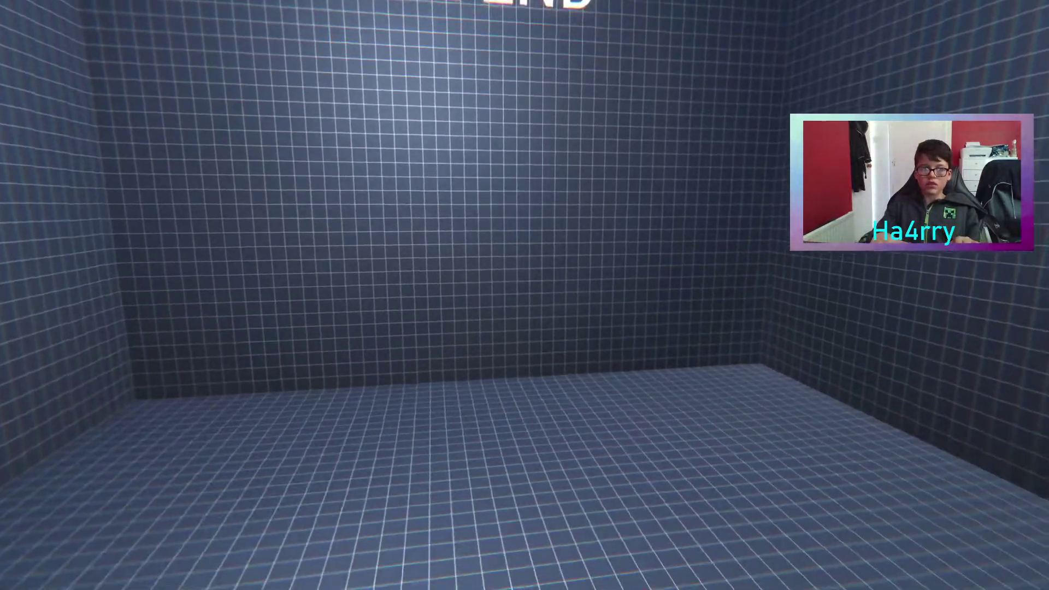